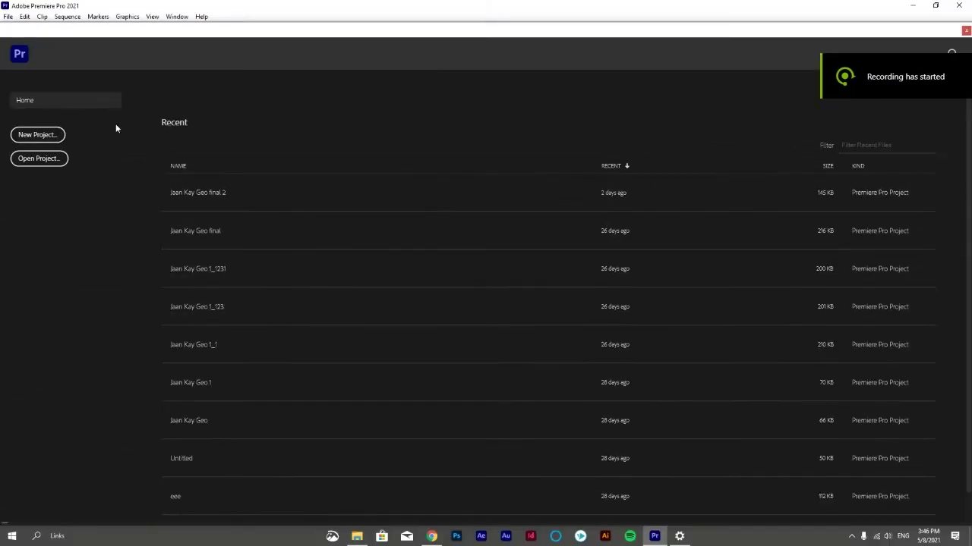
- Create the project 'Vinatge Black and white video effect' and bring the beach hotel clip into a sequence
left_click(37, 134)
type("Vin")
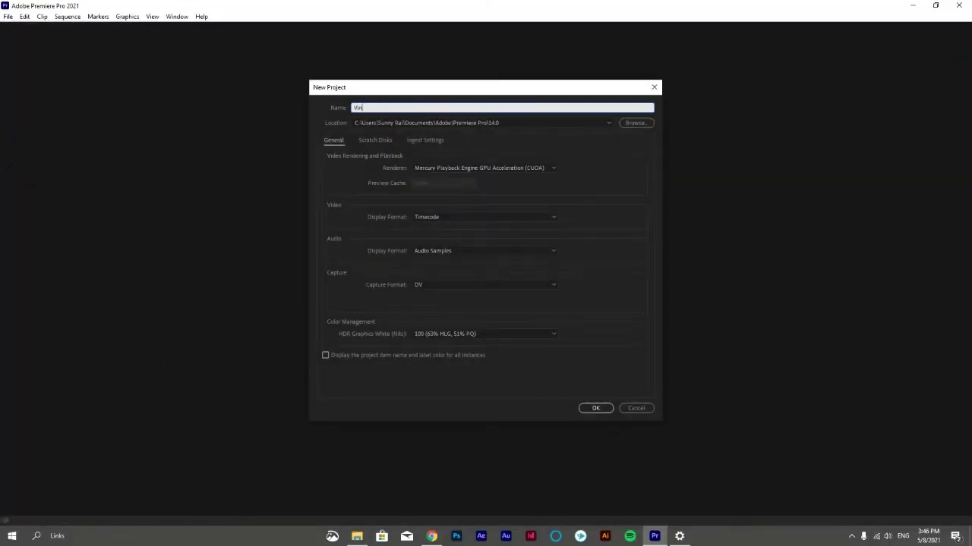
type("atge Black and whiteb")
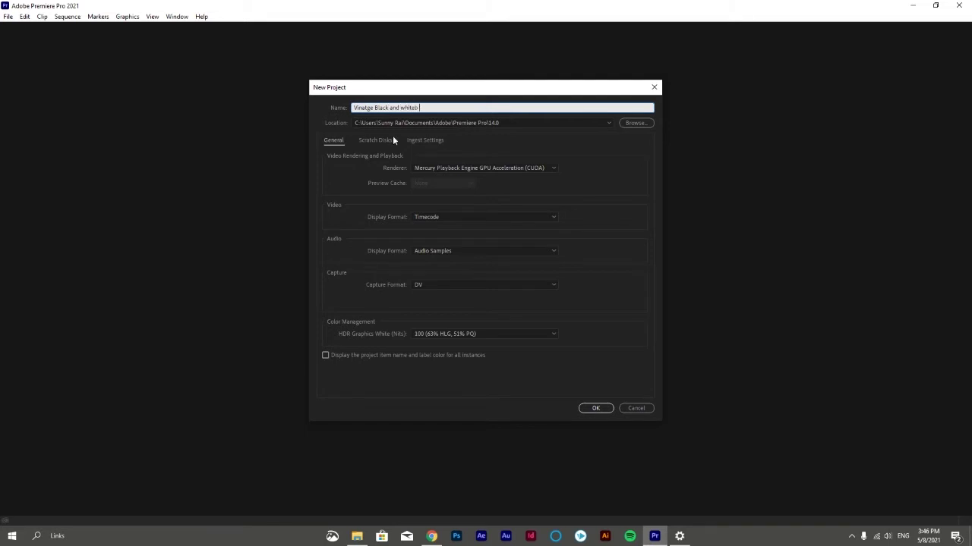
key("Return")
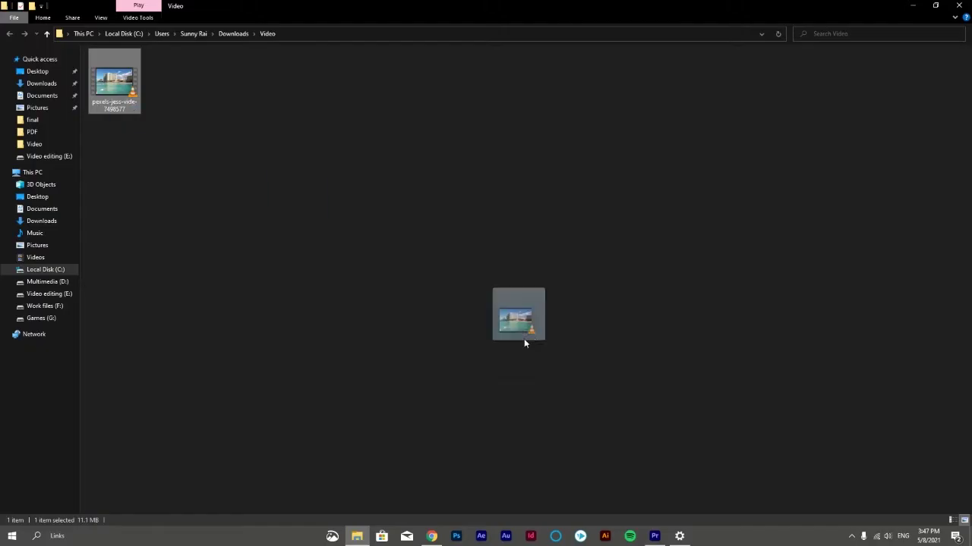
left_click_drag(524, 339, 497, 453)
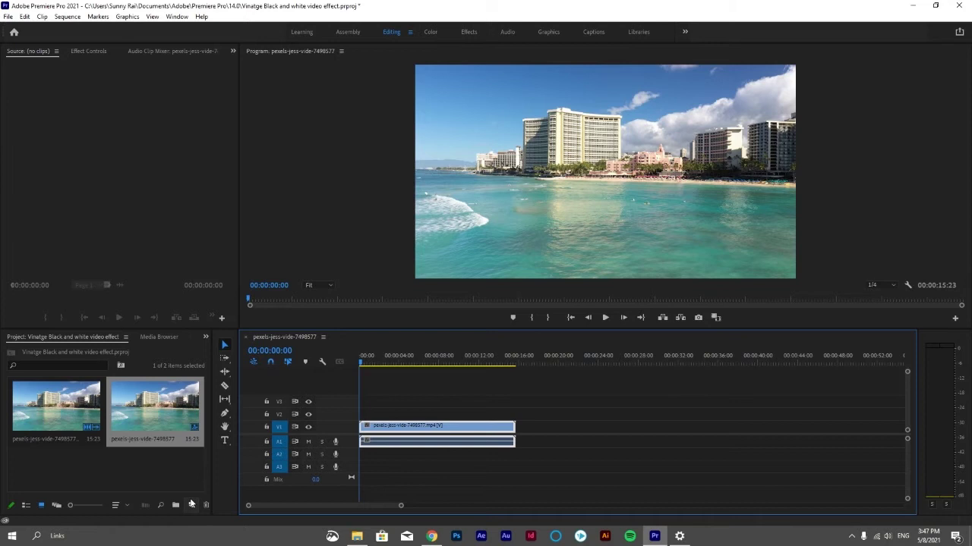
- Create a 1920×1080 adjustment layer and place it on V2 above the beach clip from the start
left_click(191, 504)
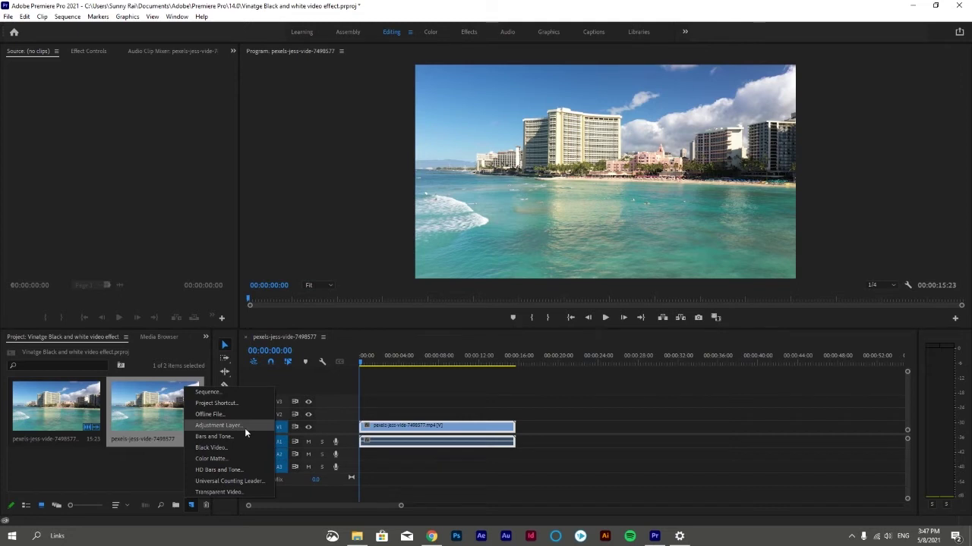
left_click(216, 425)
left_click(503, 304)
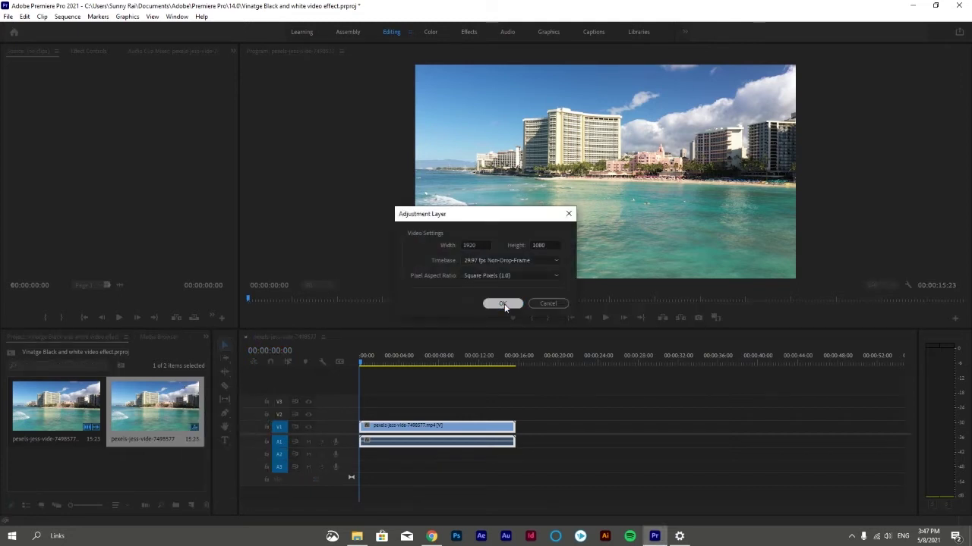
left_click_drag(513, 479, 519, 441)
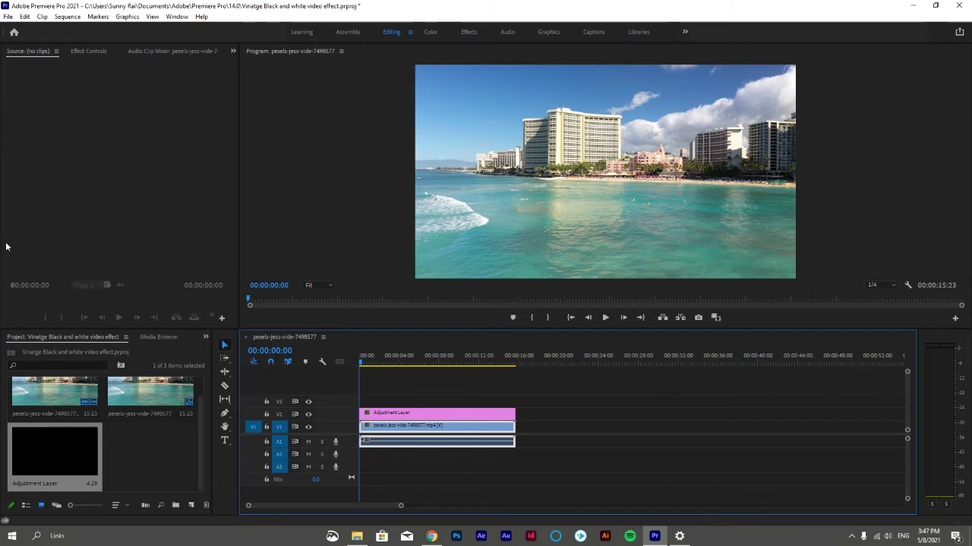
- Find the Black & White effect in the Effects panel and apply it to the adjustment layer
key("shift+7")
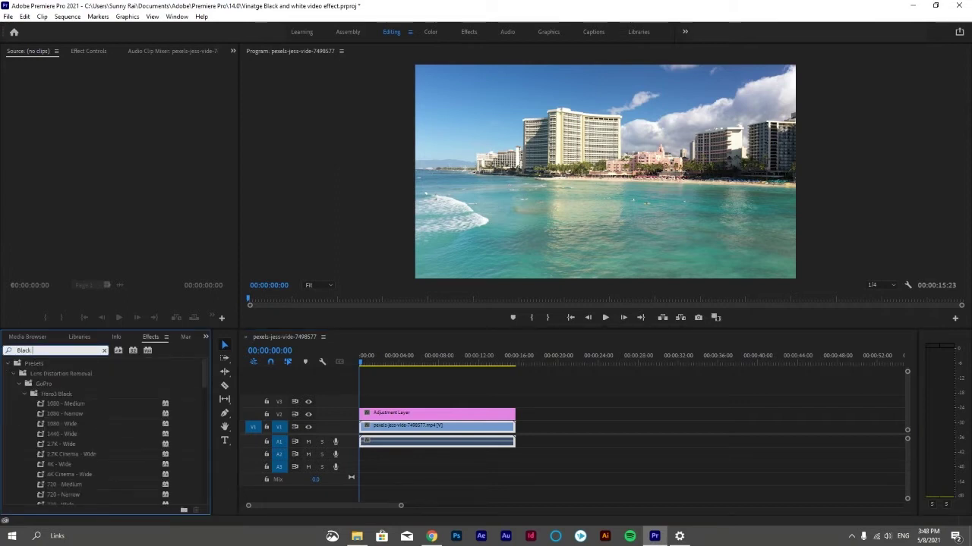
type("& w")
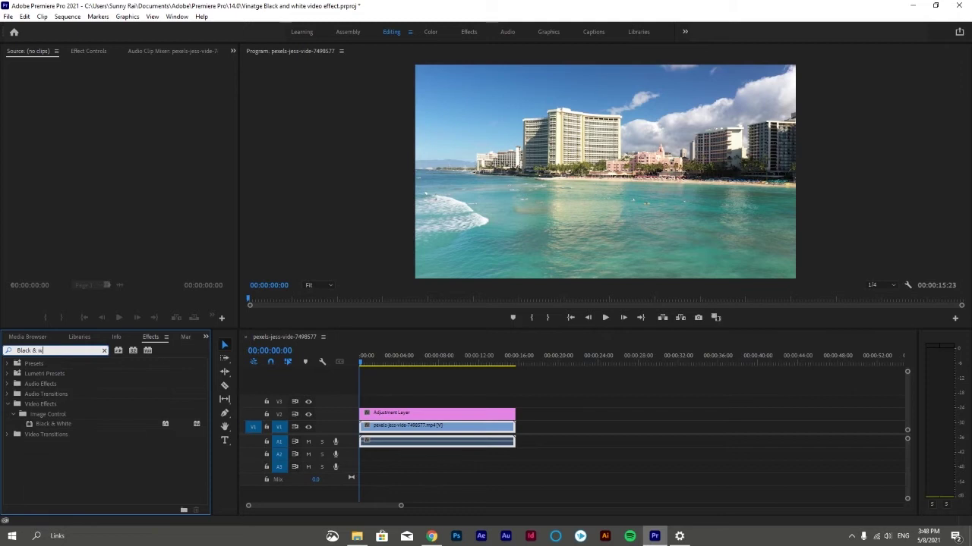
type("hite")
left_click_drag(50, 425, 425, 418)
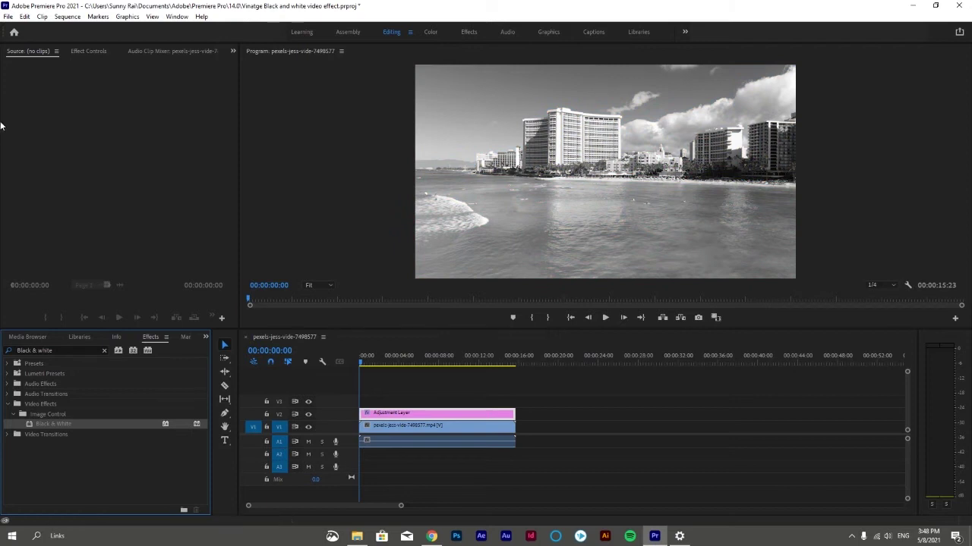
- In the Color workspace, add a point to the Lumetri blue RGB curve and nudge it
left_click(106, 351)
left_click(436, 35)
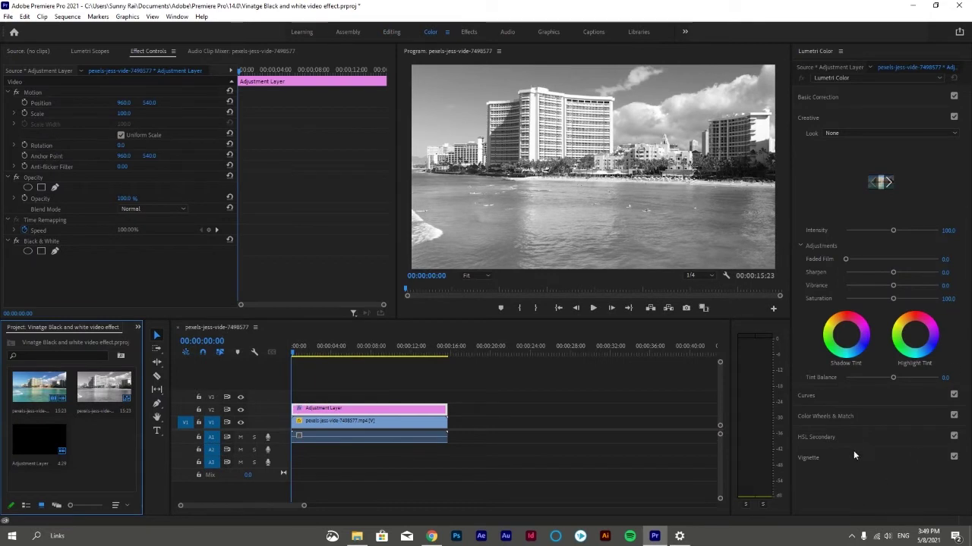
left_click(885, 397)
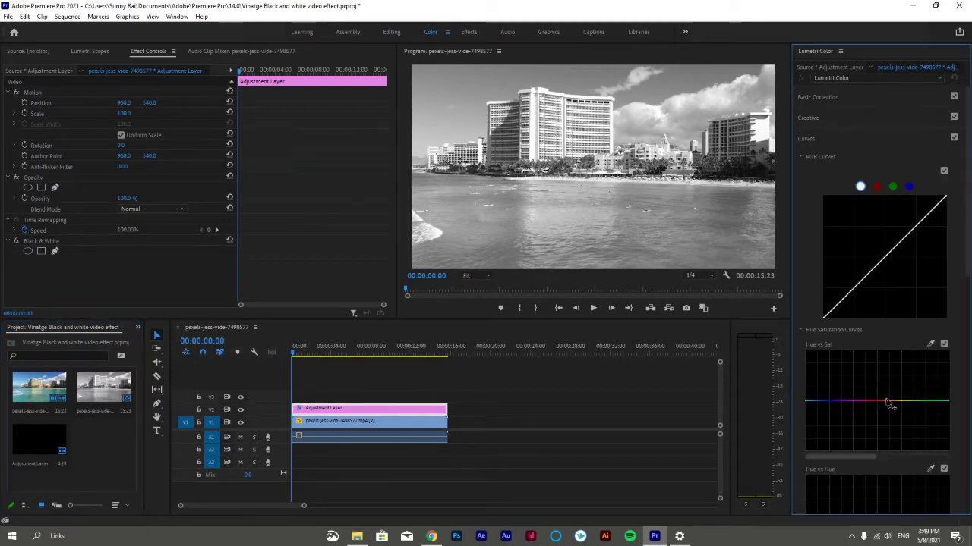
left_click(909, 188)
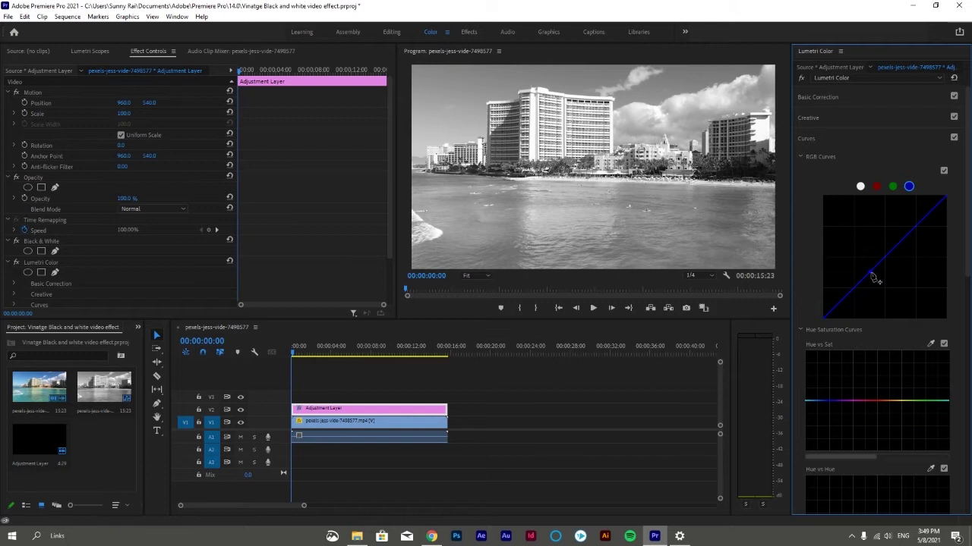
left_click_drag(869, 271, 858, 275)
left_click(944, 171)
left_click(944, 172)
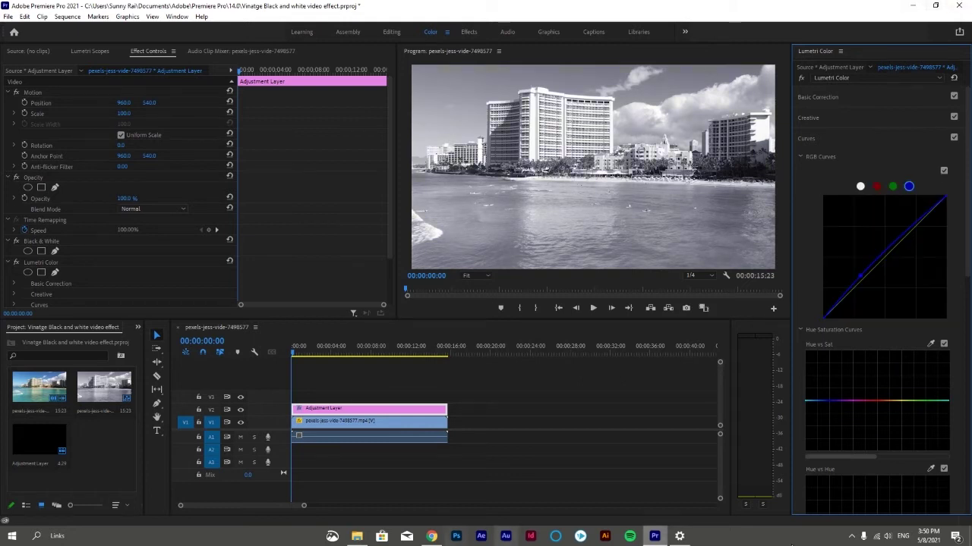
- Pull the red curve down to cool the image, then return to the Editing workspace
left_click(801, 329)
left_click(877, 186)
left_click_drag(872, 278, 870, 281)
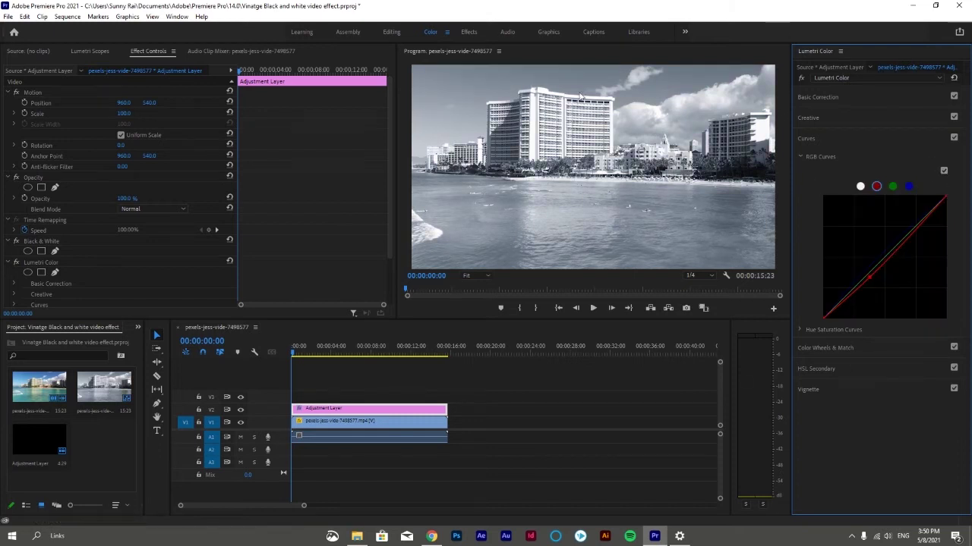
left_click(390, 31)
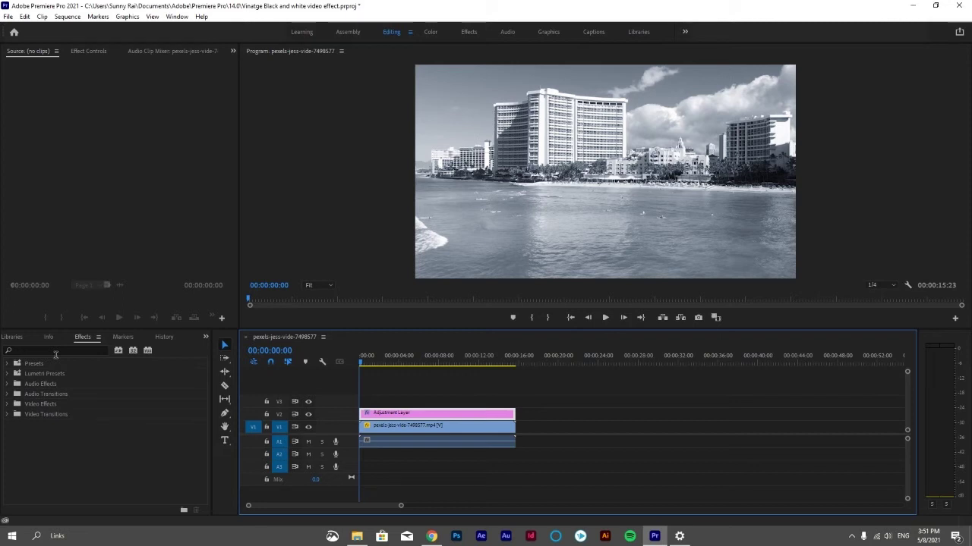
- Search 'shar' and apply Unsharp Mask to the adjustment layer
left_click(56, 352)
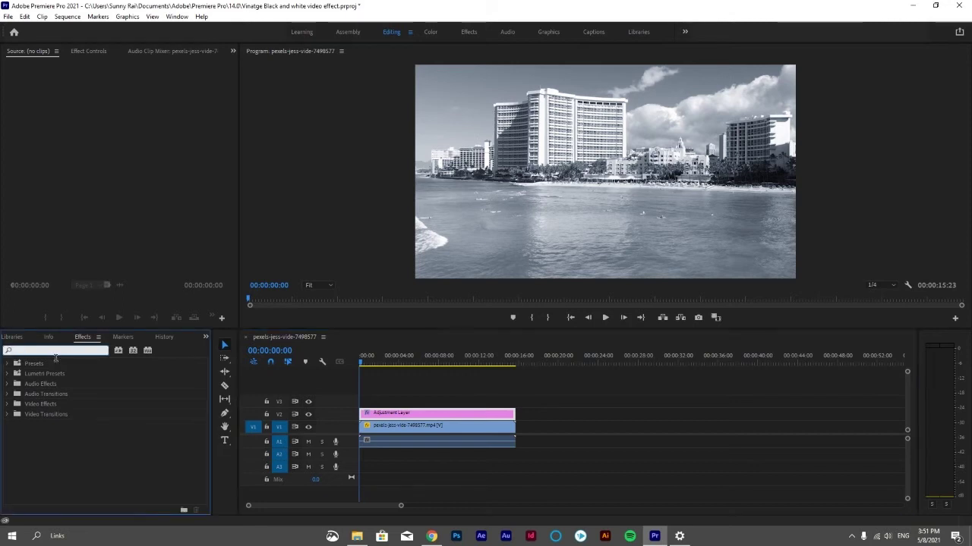
type("sharpe")
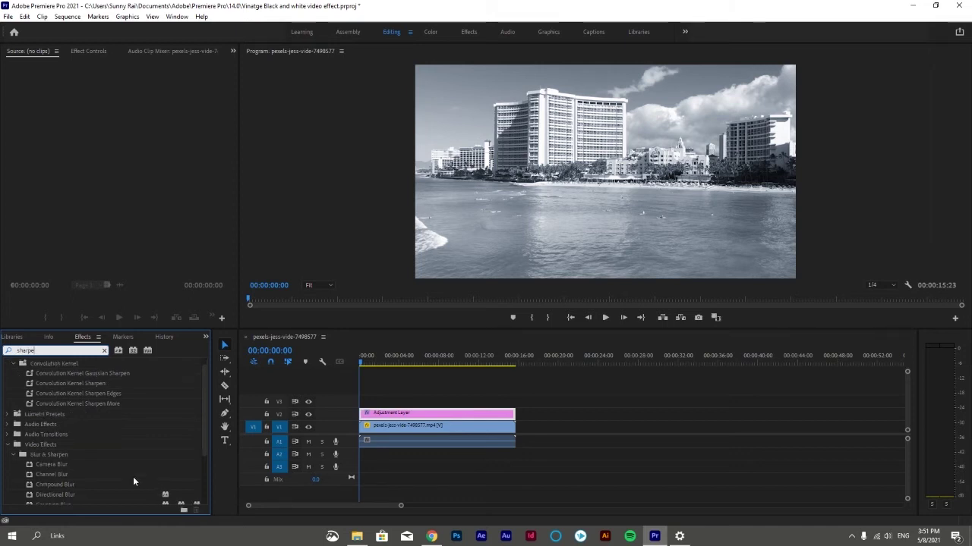
scroll(133, 477, "down", 4)
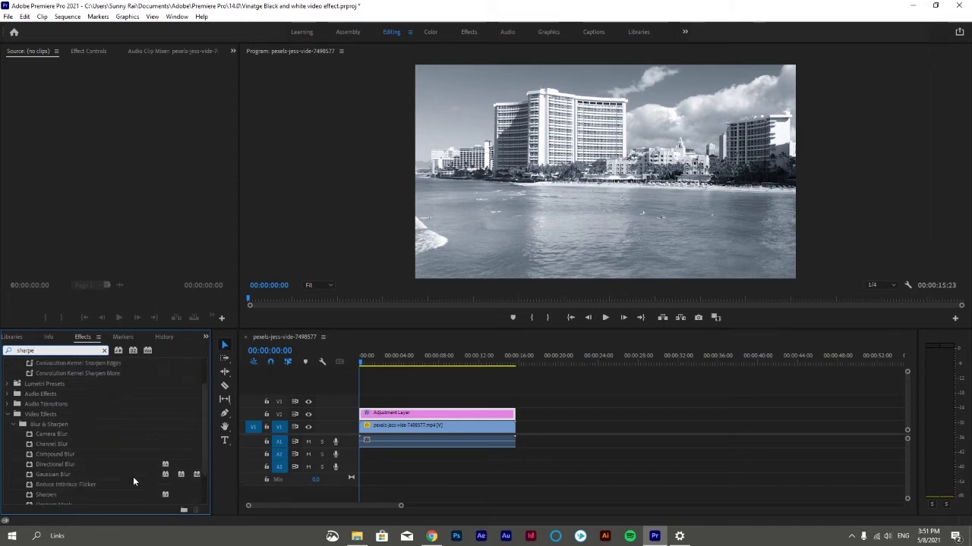
left_click_drag(64, 475, 416, 415)
- Set Unsharp Mask to Amount 51 and Radius 47, previewing the sharpened clip
left_click(88, 51)
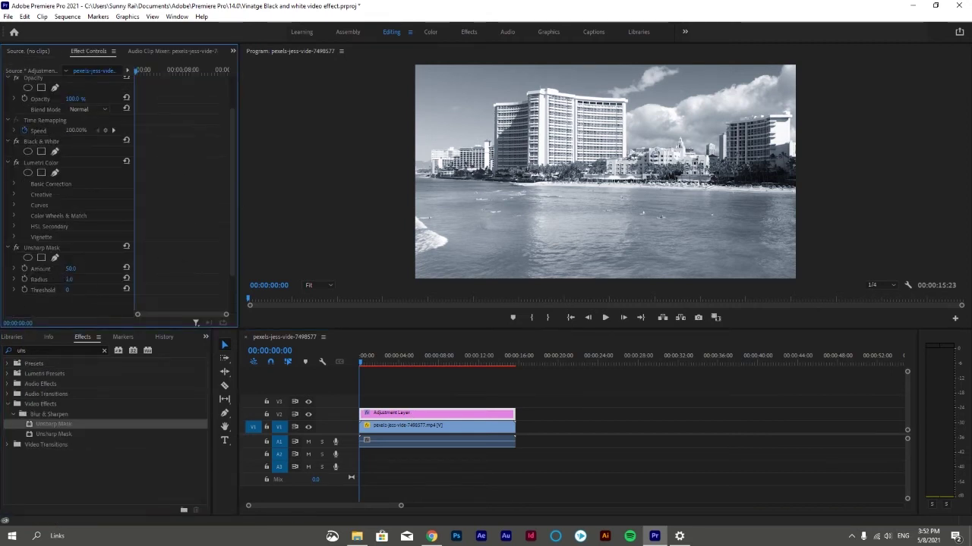
mouse_move(71, 279)
left_mouse_down()
mouse_move(86, 279)
mouse_move(69, 290)
left_mouse_up()
key("space")
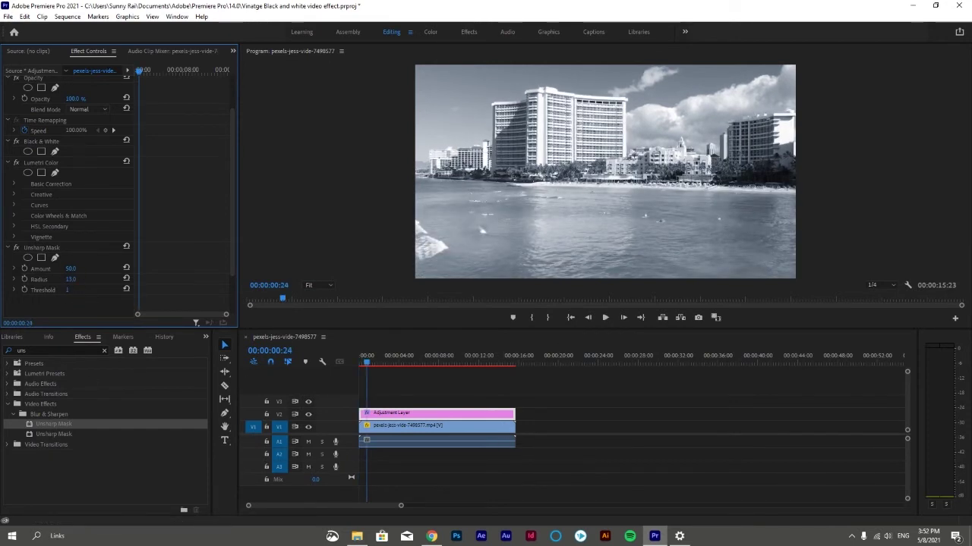
left_click_drag(70, 268, 84, 268)
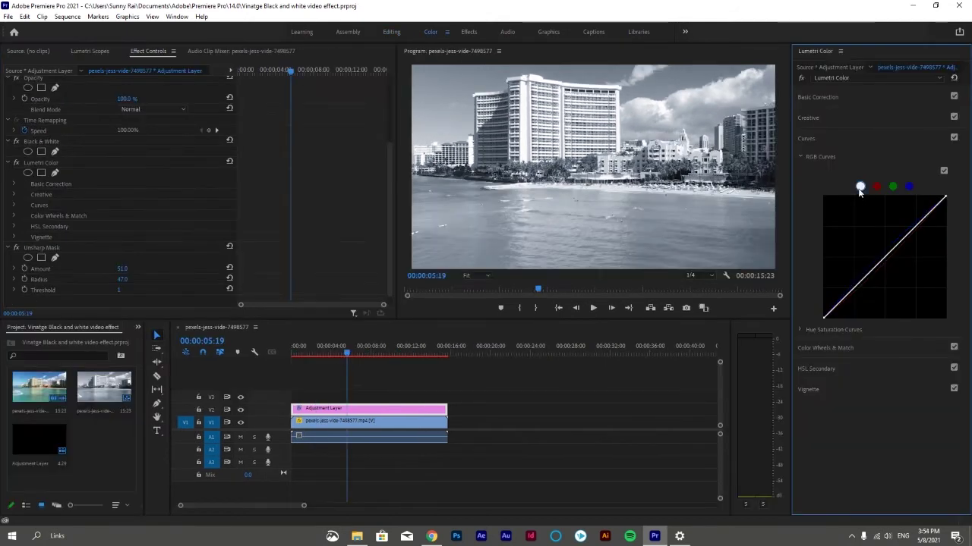
- Add a lower point to the Lumetri RGB master curve and preview the result
left_click_drag(863, 287, 857, 286)
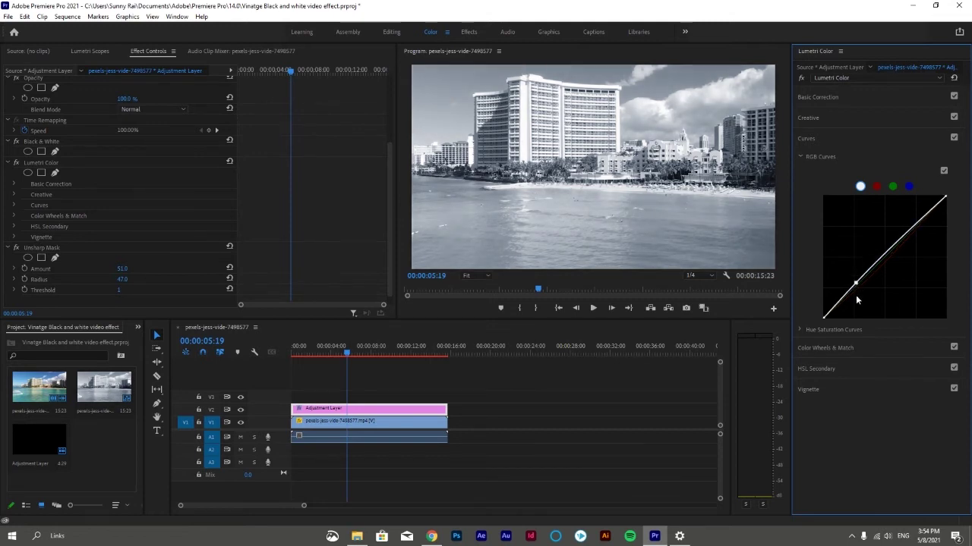
key("space")
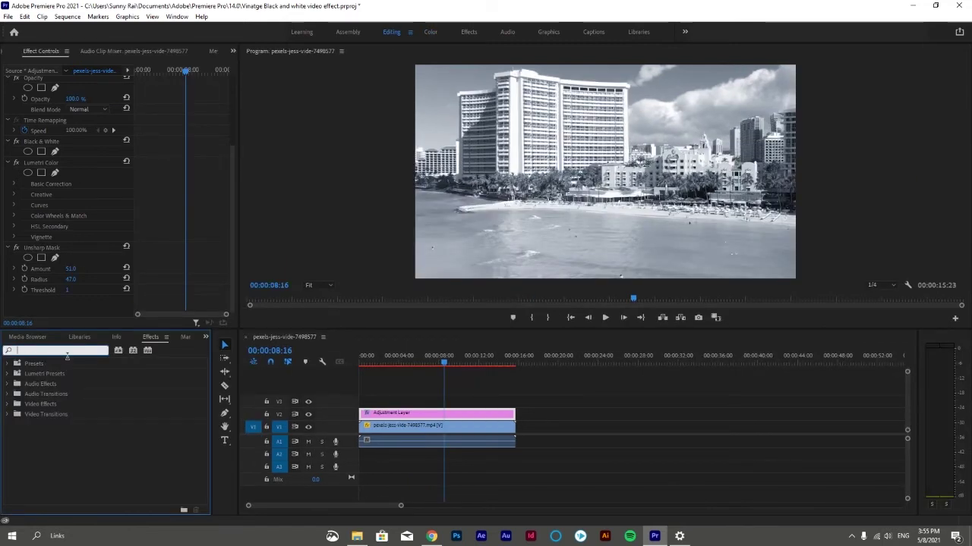
- Apply Dust & Scratches to the adjustment layer with Radius 3
left_click(119, 350)
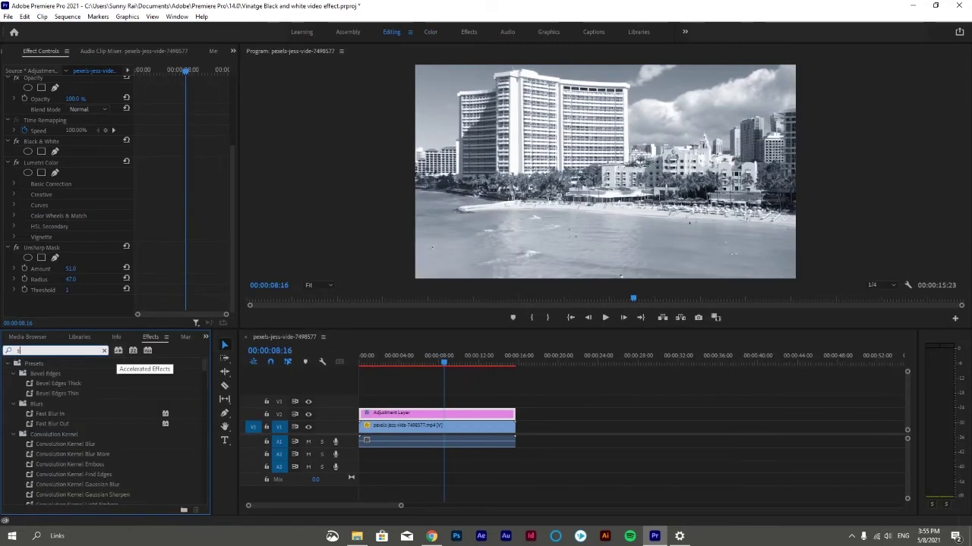
left_click(118, 350)
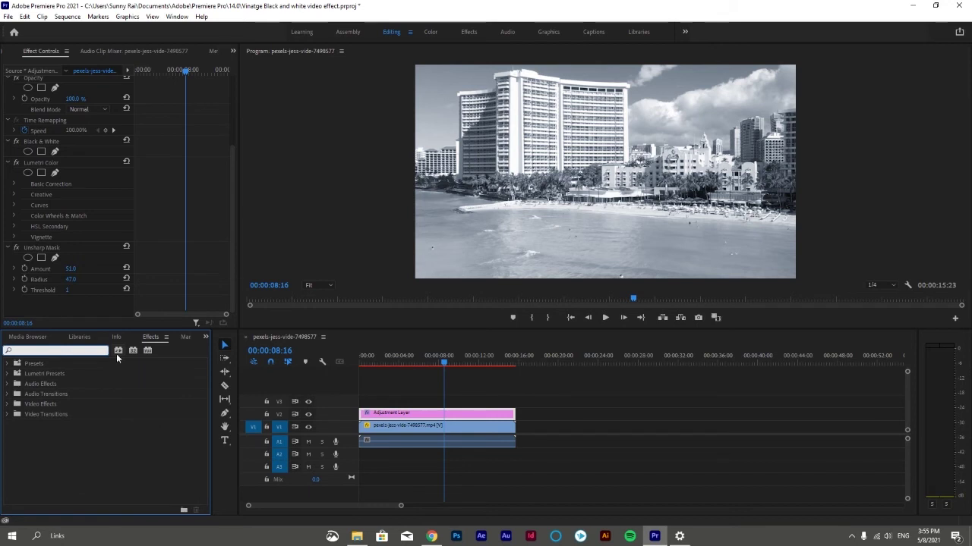
type("dust")
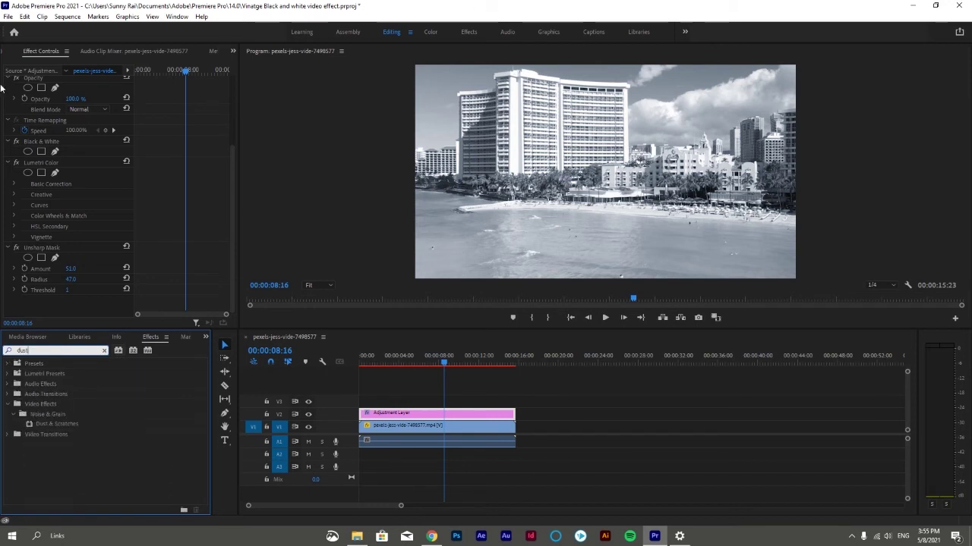
left_click_drag(73, 423, 410, 416)
scroll(76, 228, "down", 2)
mouse_move(67, 269)
left_mouse_down()
mouse_move(71, 276)
mouse_move(61, 276)
left_mouse_up()
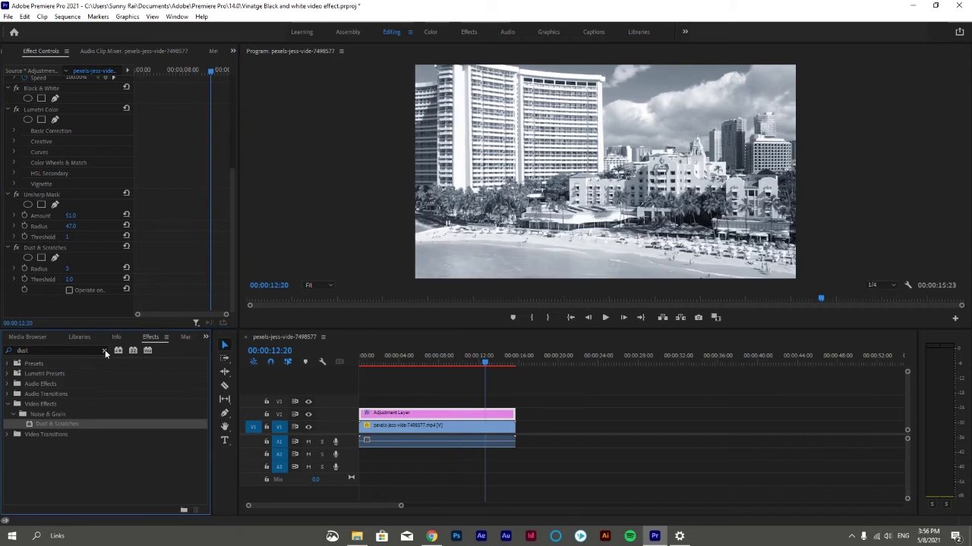
- Search 'noise' and apply Noise HLS to the adjustment layer
left_click(104, 350)
type("noi")
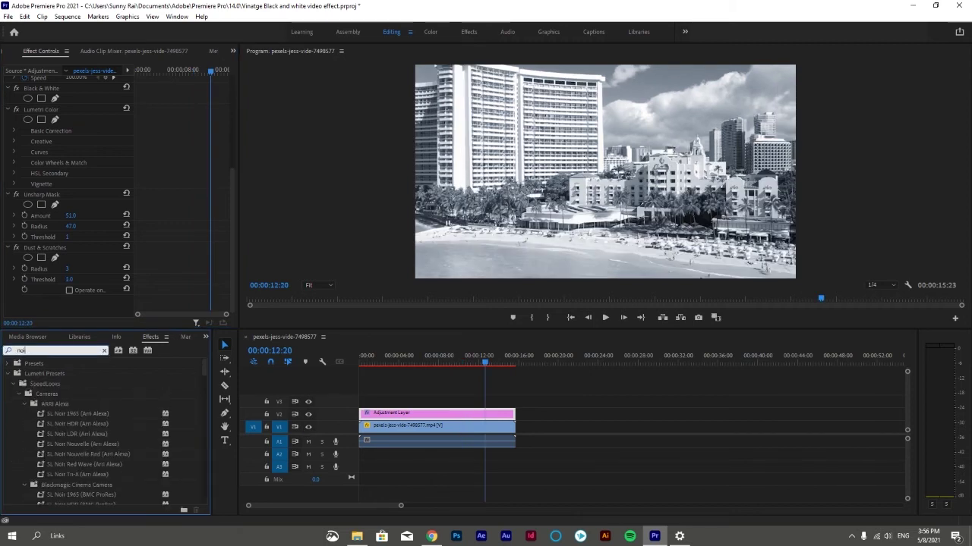
type("se")
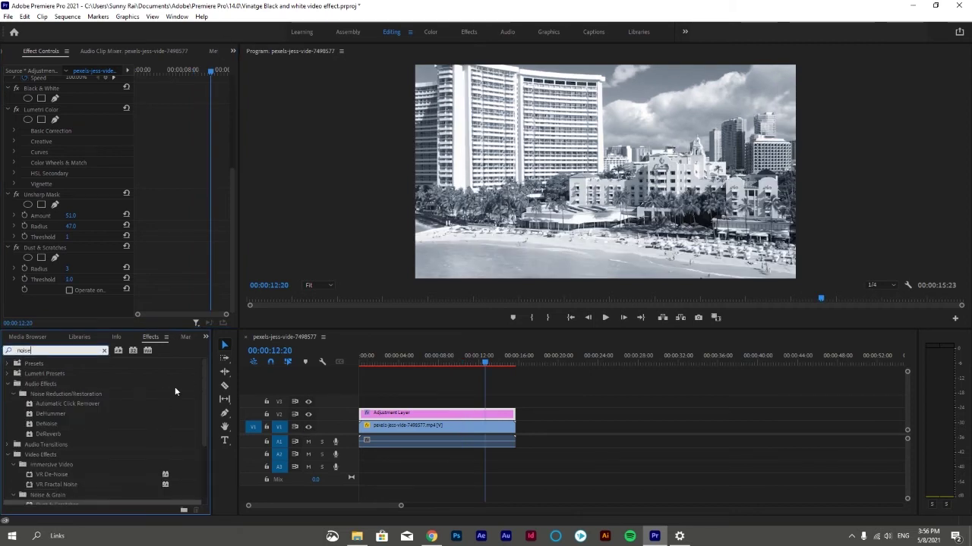
scroll(103, 456, "down", 5)
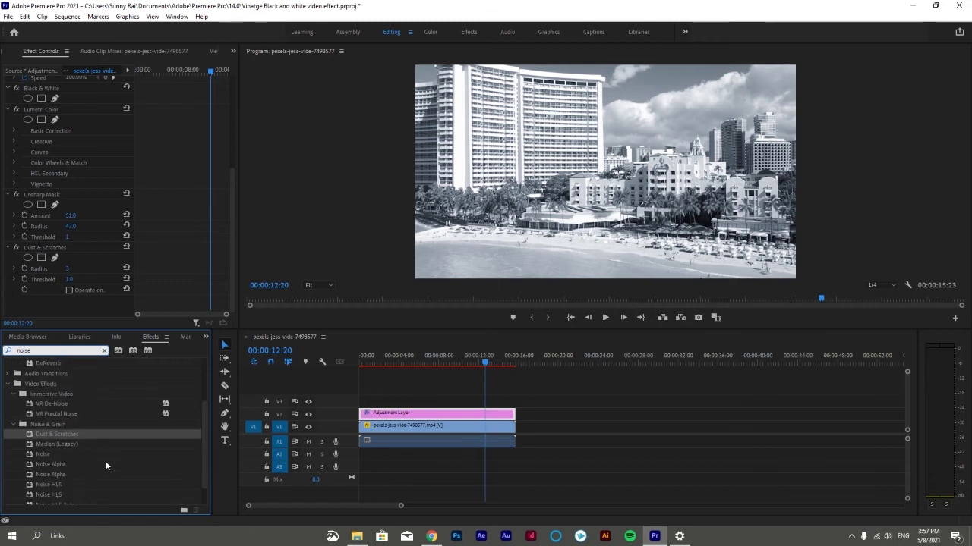
scroll(106, 465, "down", 1)
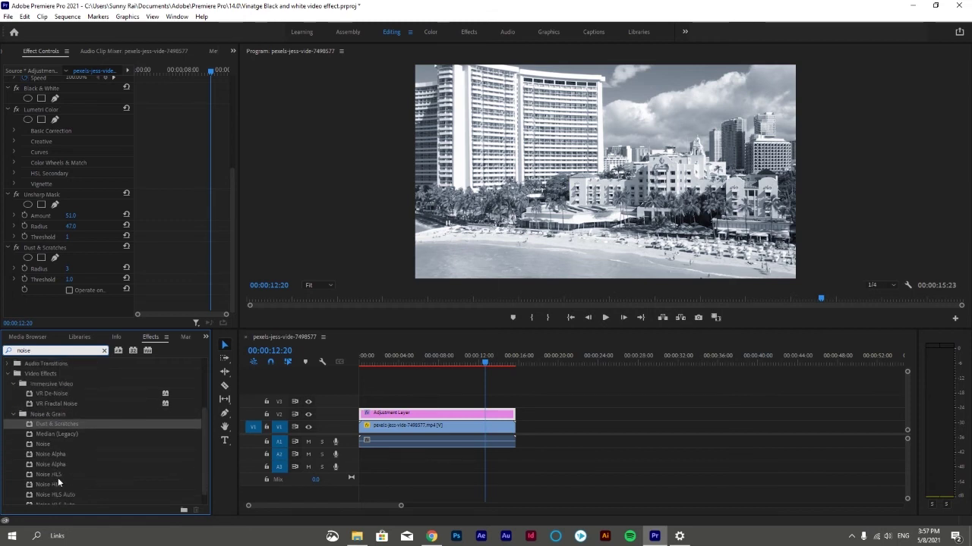
left_click_drag(57, 476, 435, 418)
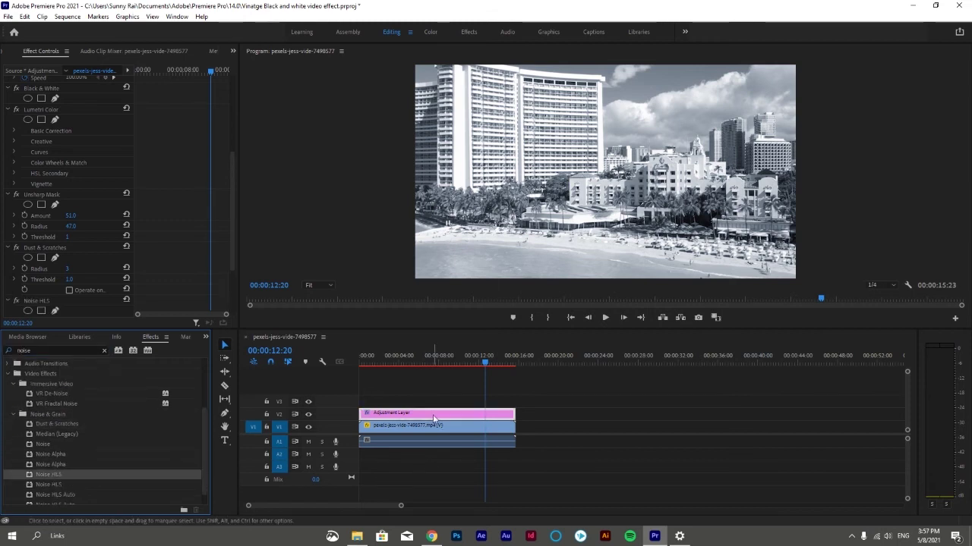
left_click(233, 275)
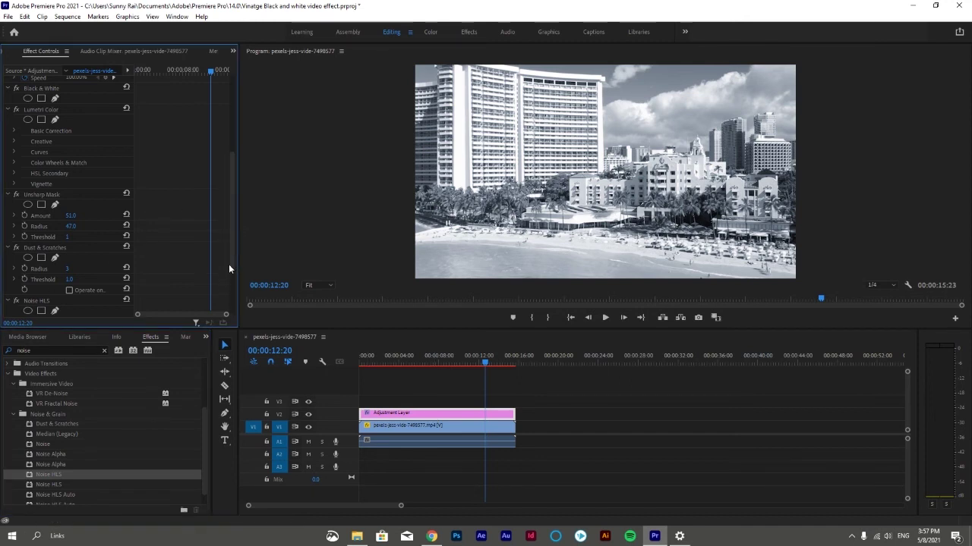
left_click_drag(231, 261, 231, 302)
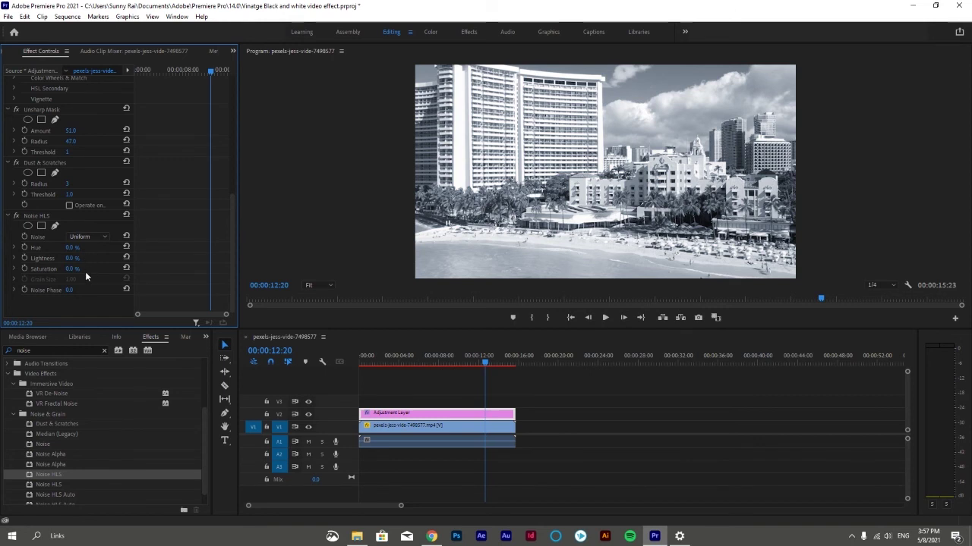
- Set Noise HLS to Grain with Hue 56%, then preview the look from near the start
left_click(90, 238)
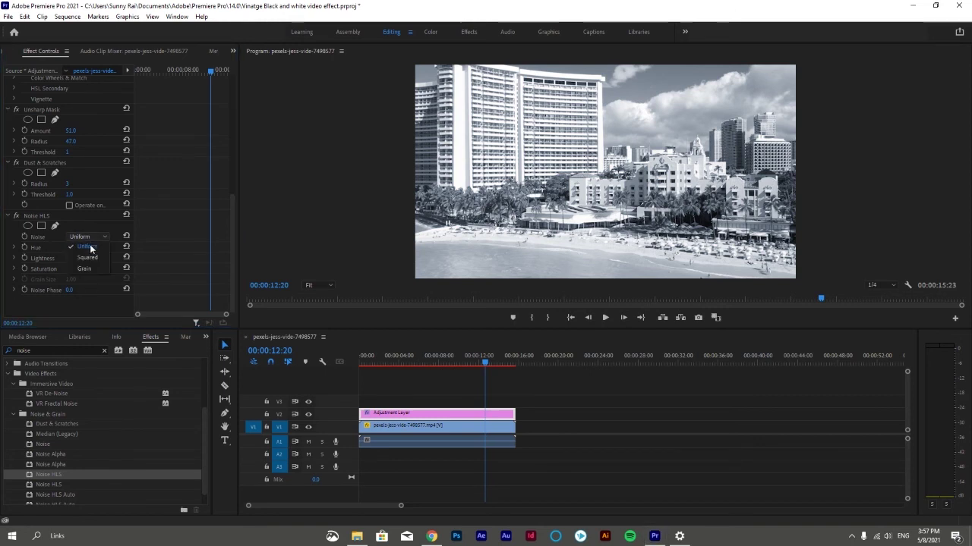
left_click(88, 269)
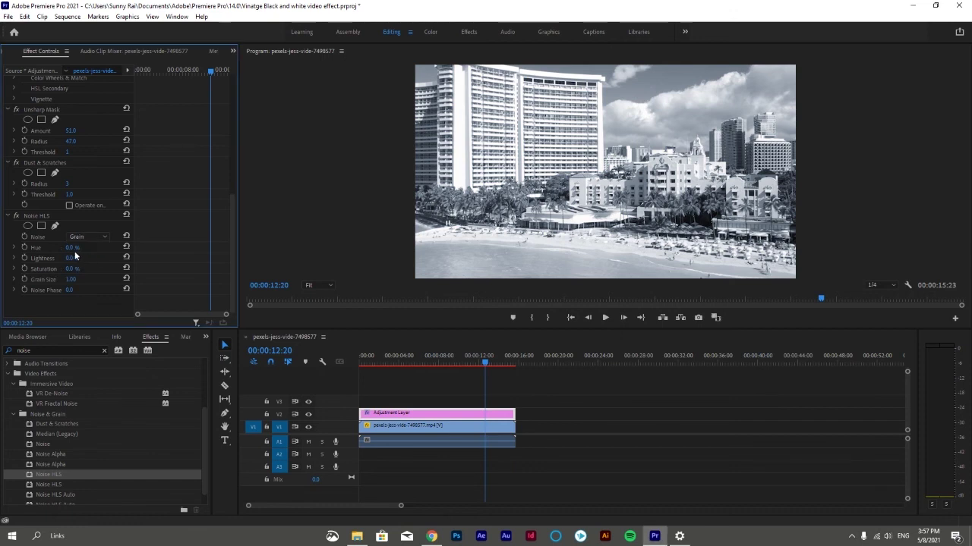
left_click_drag(74, 251, 106, 251)
left_click(74, 248)
type("56")
key("Return")
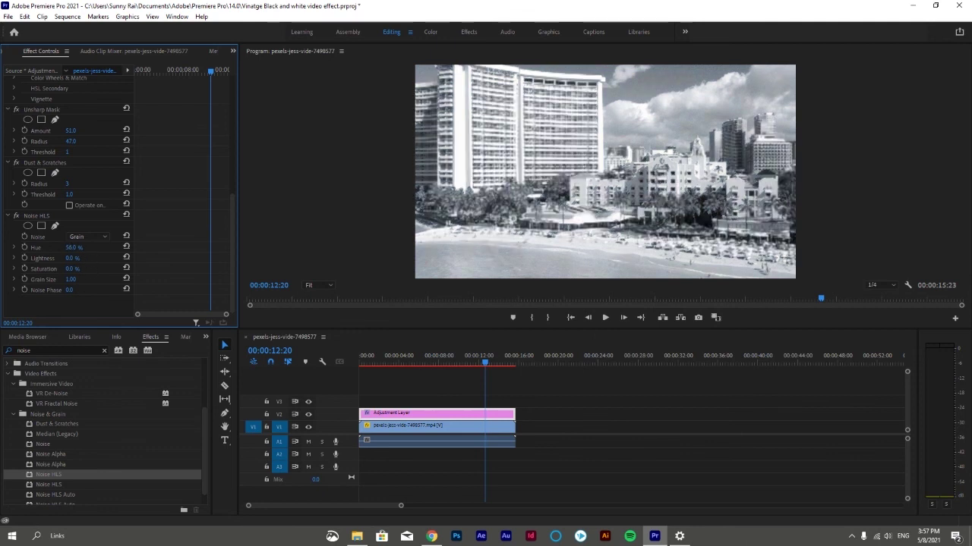
left_click_drag(486, 359, 384, 359)
key("space")
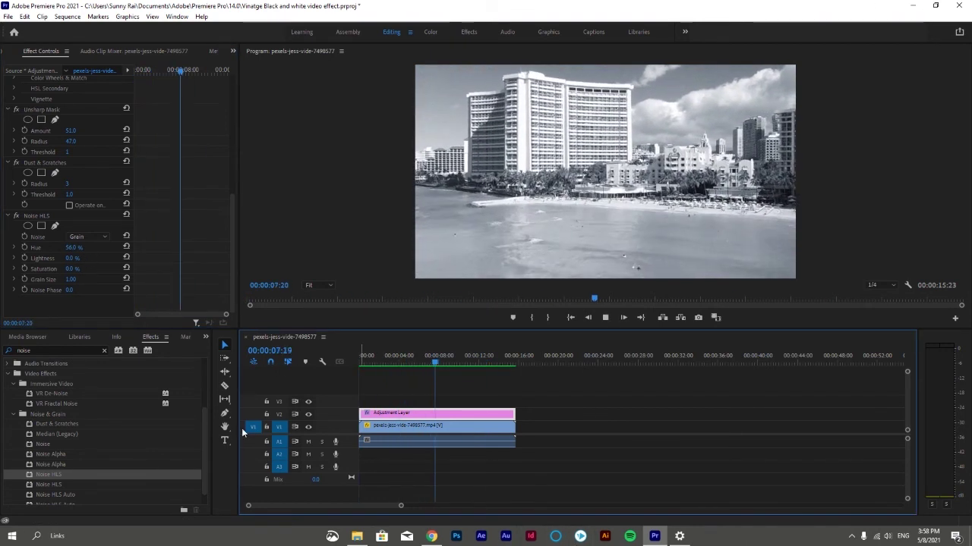
key("space")
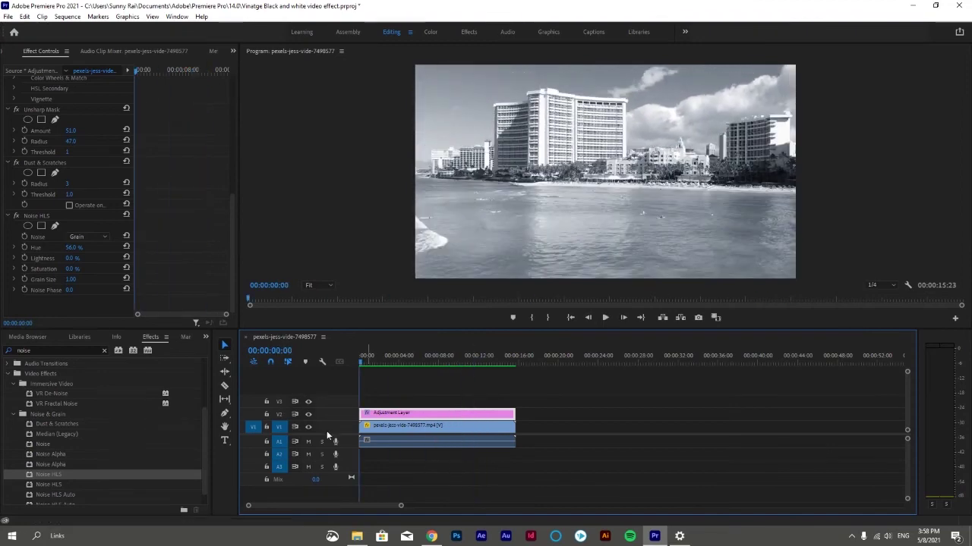